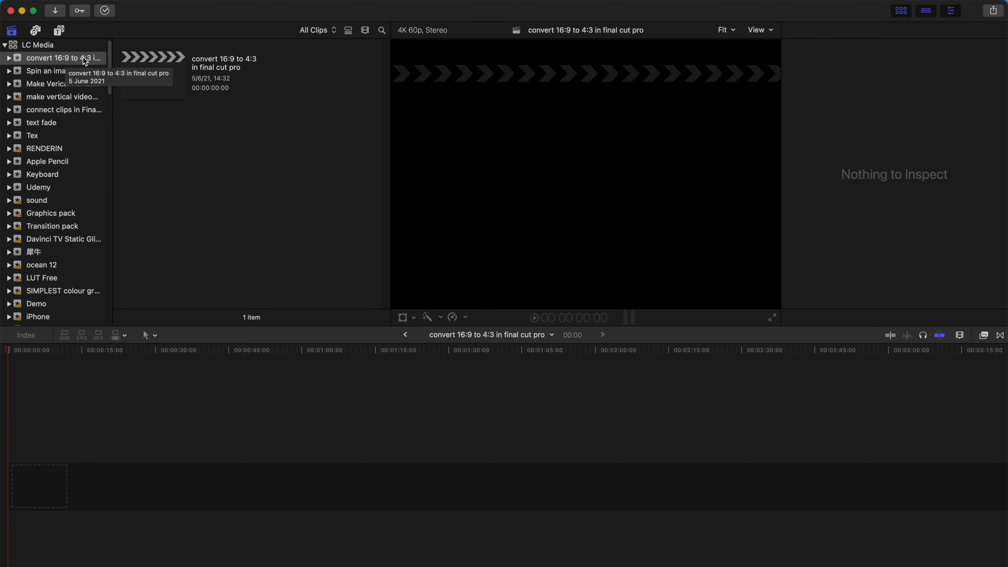
Step: Start a new project named 4:3 in the "convert 16:9 to 4:3 in final cut pro" event, using the Custom video format
right_click(94, 62)
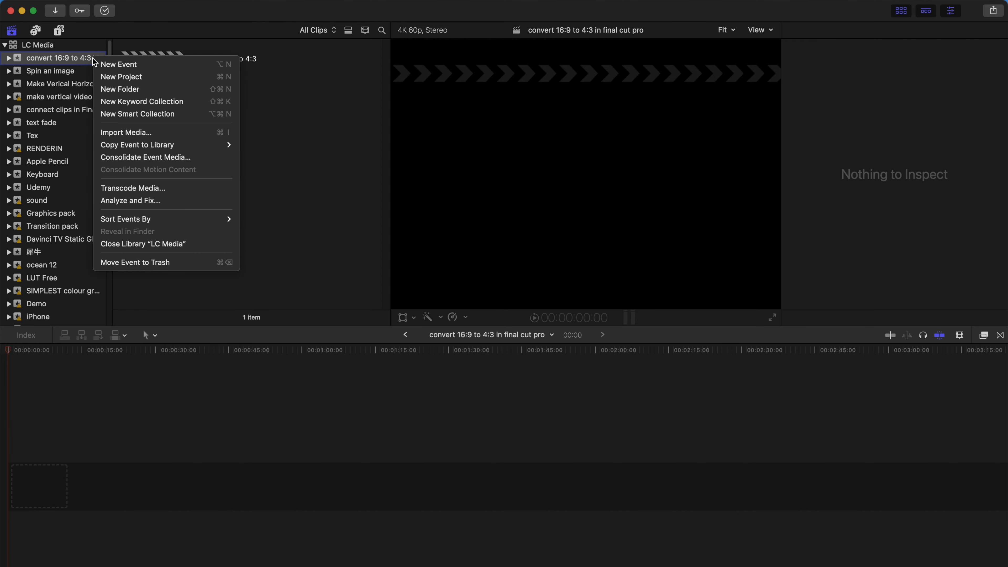
left_click(121, 83)
type("4:3")
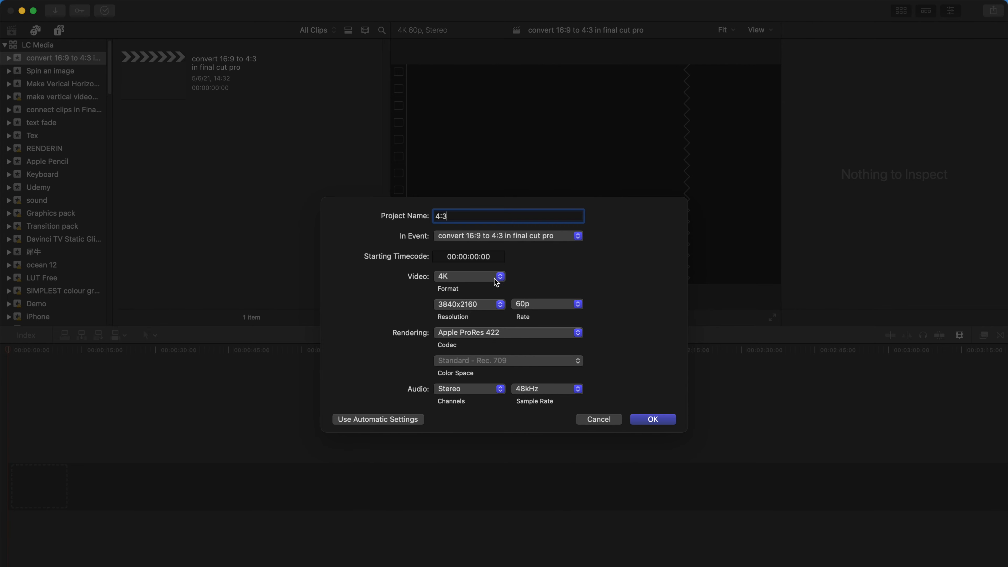
left_click(500, 305)
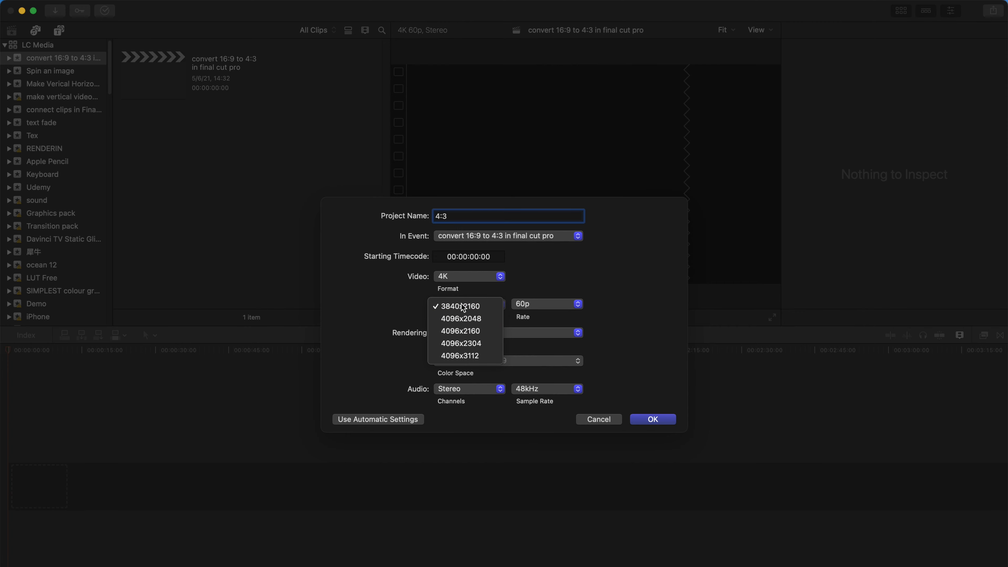
left_click(502, 288)
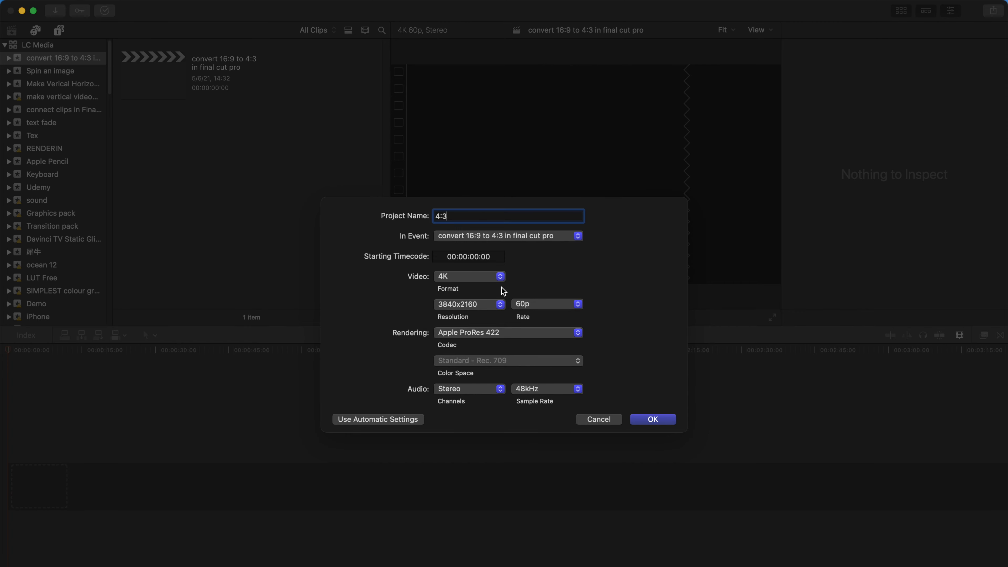
left_click(479, 280)
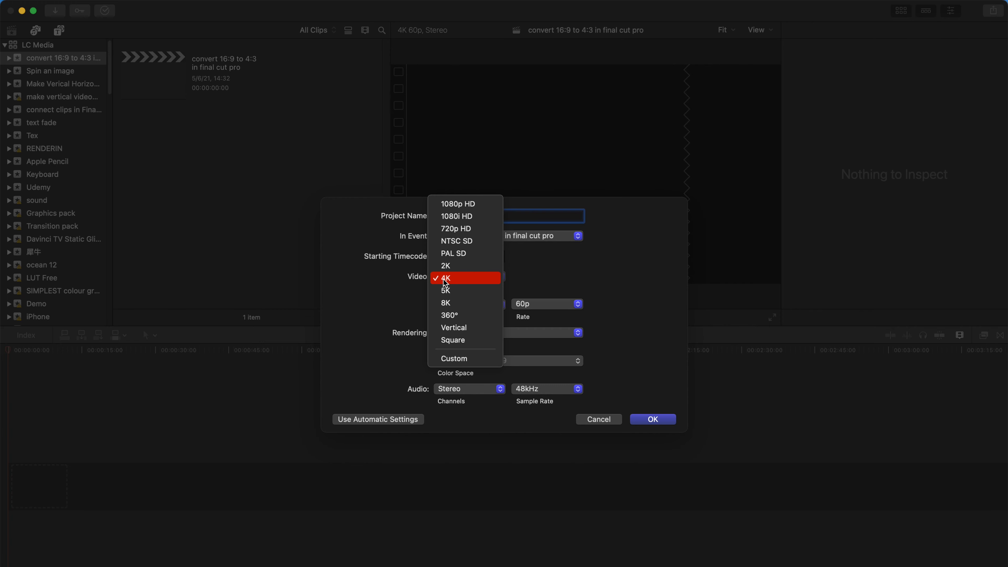
left_click(476, 364)
Step: Set the new project's custom resolution to 3200 x 2400
double_click(458, 294)
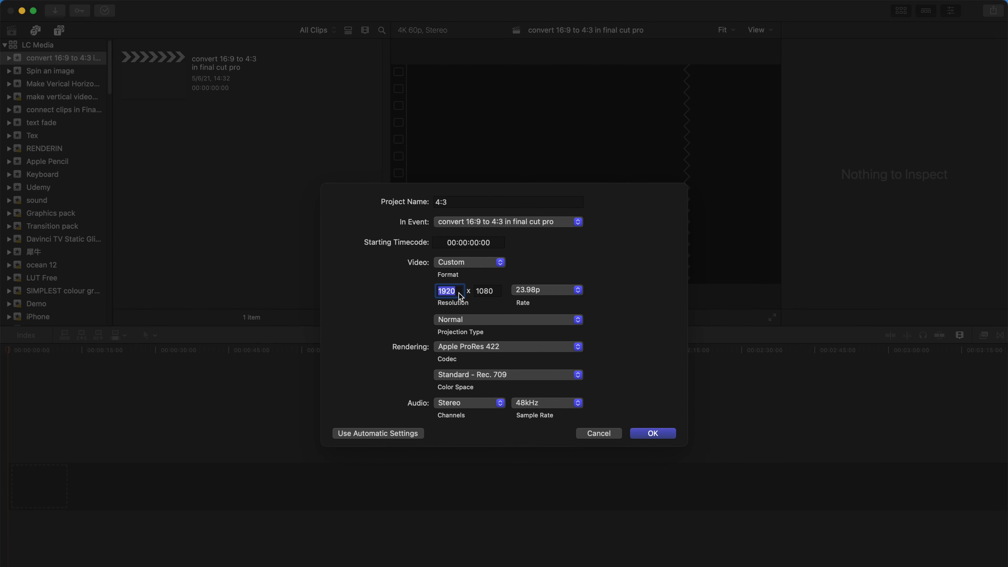
type("3200")
key("Tab")
type("2400")
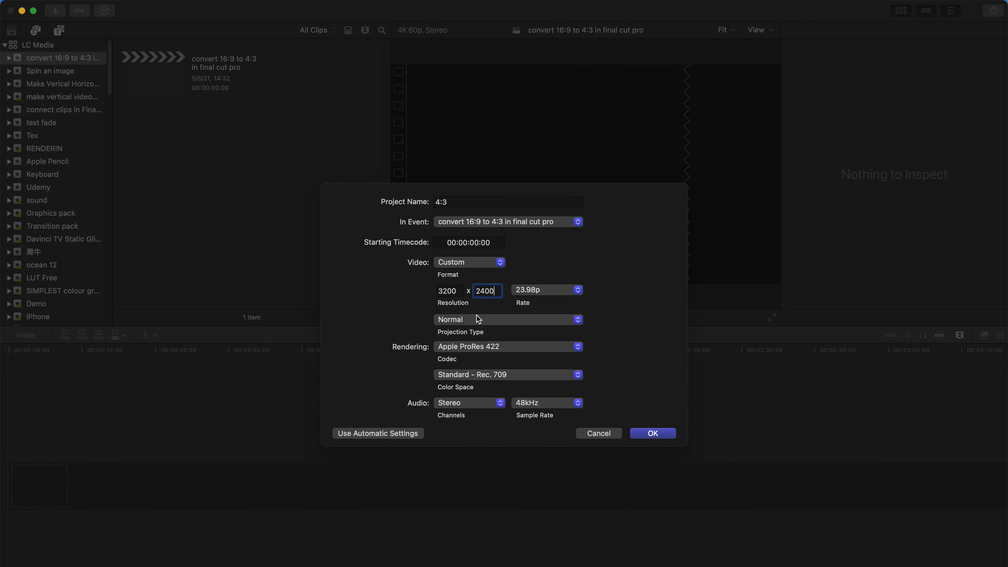
left_click_drag(460, 289, 390, 282)
key("BackSpace")
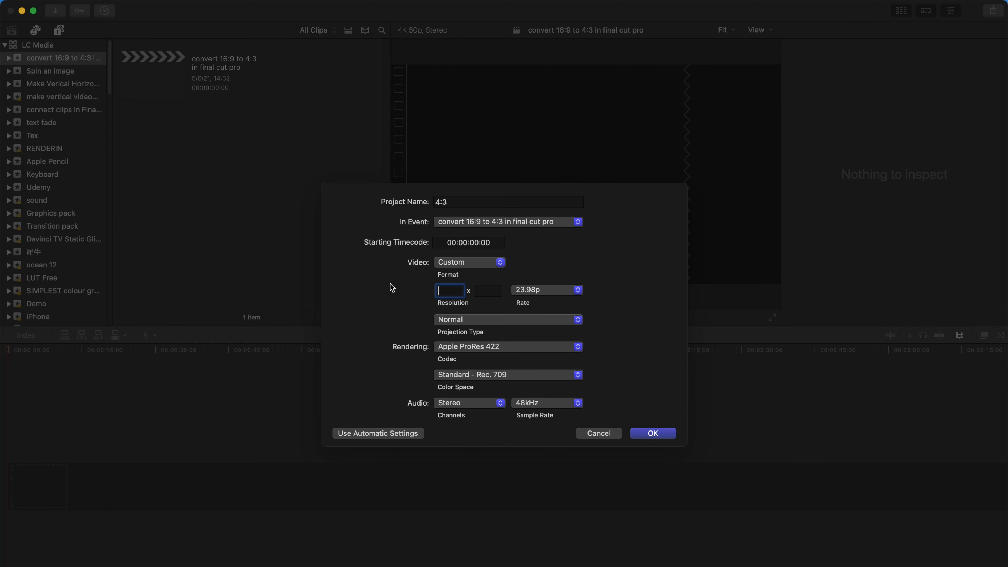
type("3200")
key("Tab")
type("2400")
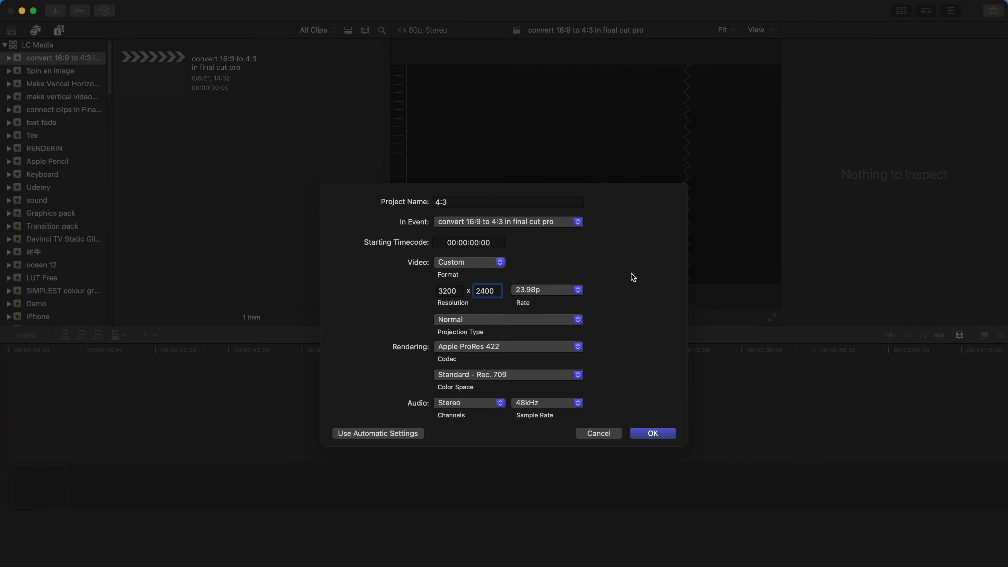
Step: Set the new project's frame rate to 60p
left_click(548, 285)
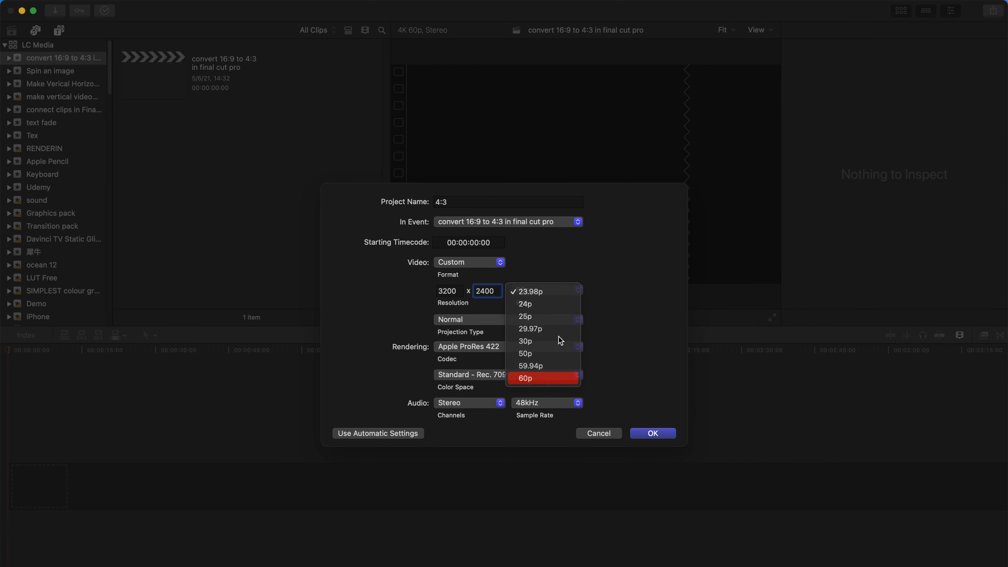
left_click(545, 377)
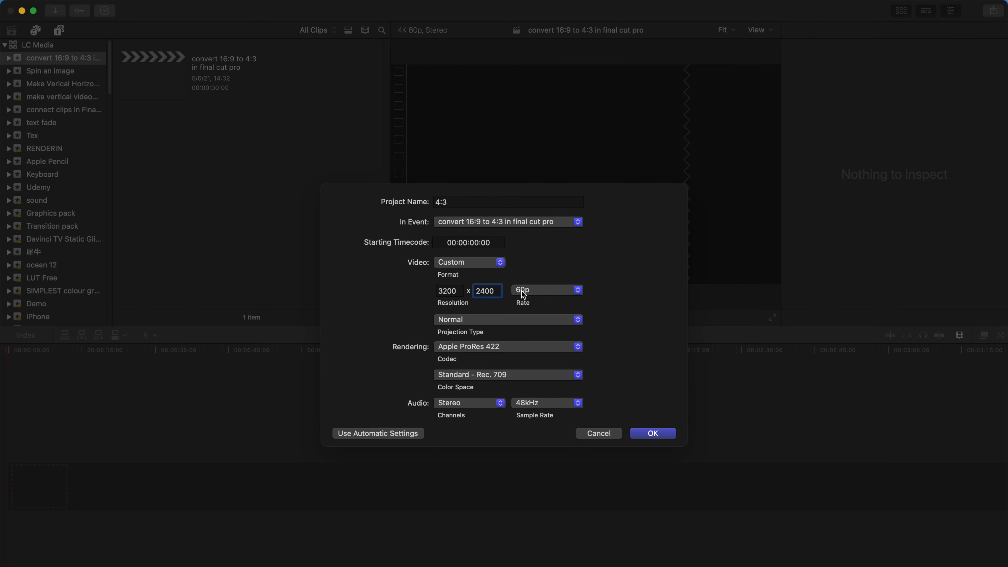
left_click(536, 291)
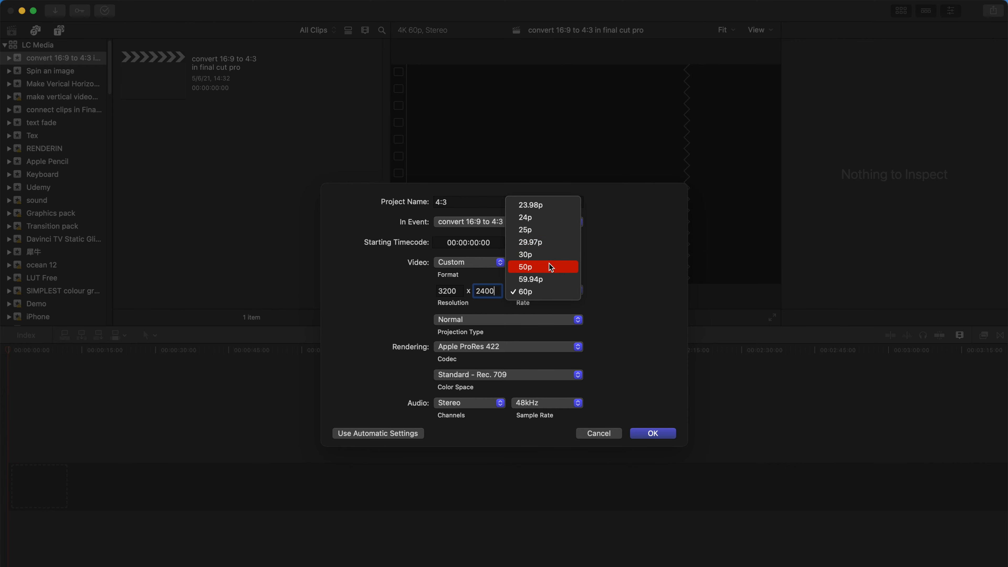
left_click(601, 277)
Step: Try a smaller 4:3 project resolution of 1152 x 864
double_click(450, 292)
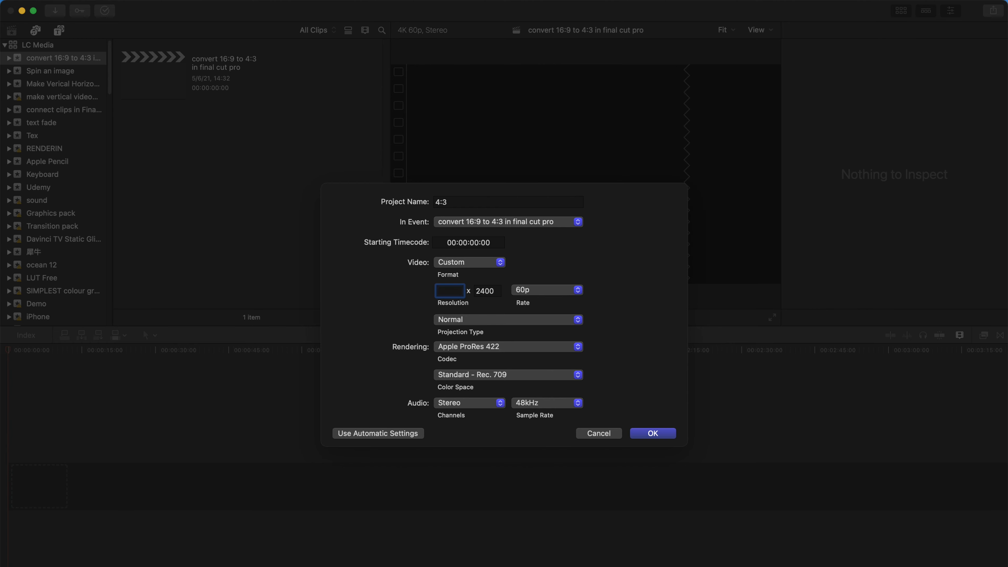
type("1152")
key("Tab")
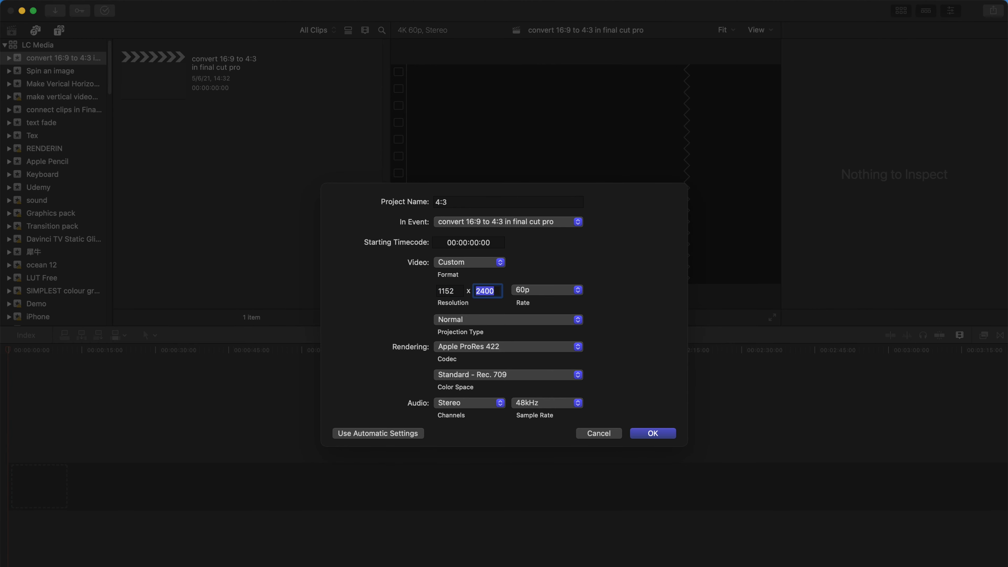
type("864")
Step: Set the resolution back to 3200 x 2400 and create the project with the Standard - Rec. 709 color space
double_click(458, 292)
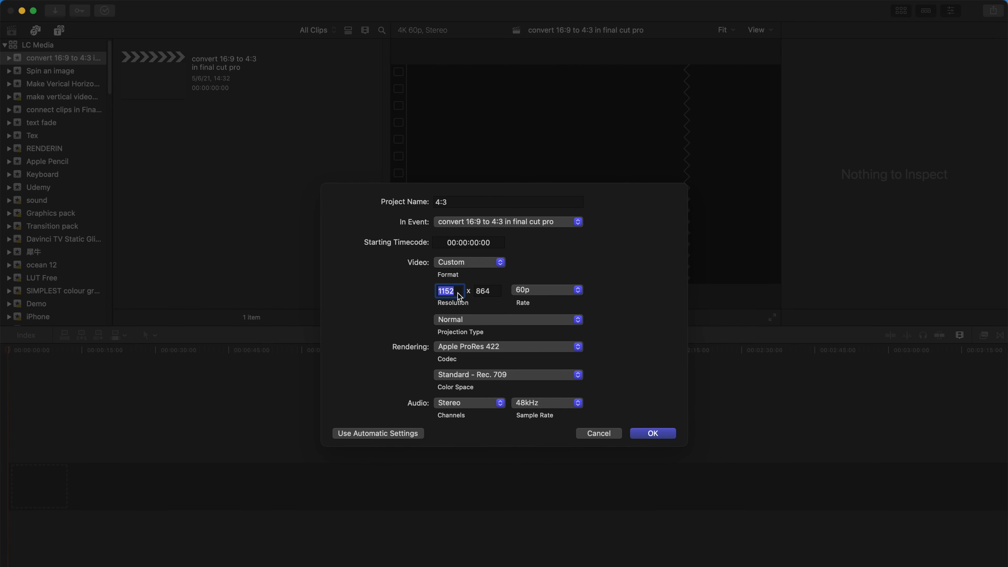
type("3200")
key("Tab")
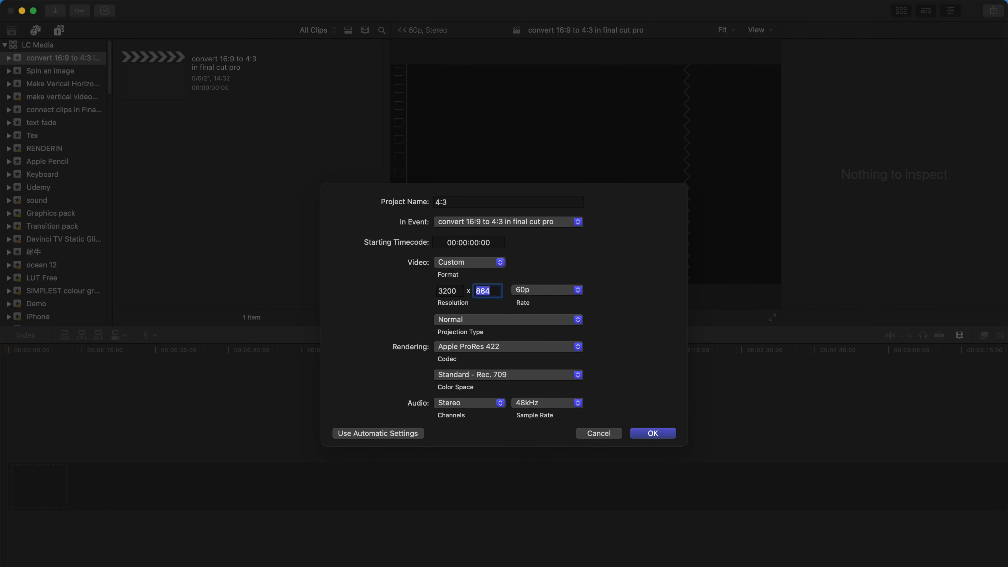
type("2400")
left_click(464, 375)
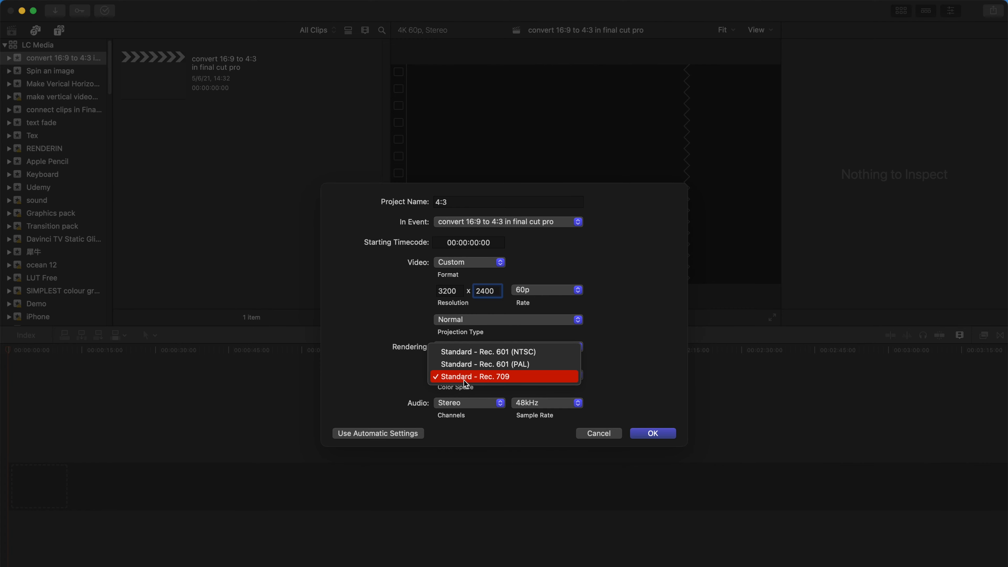
left_click(497, 378)
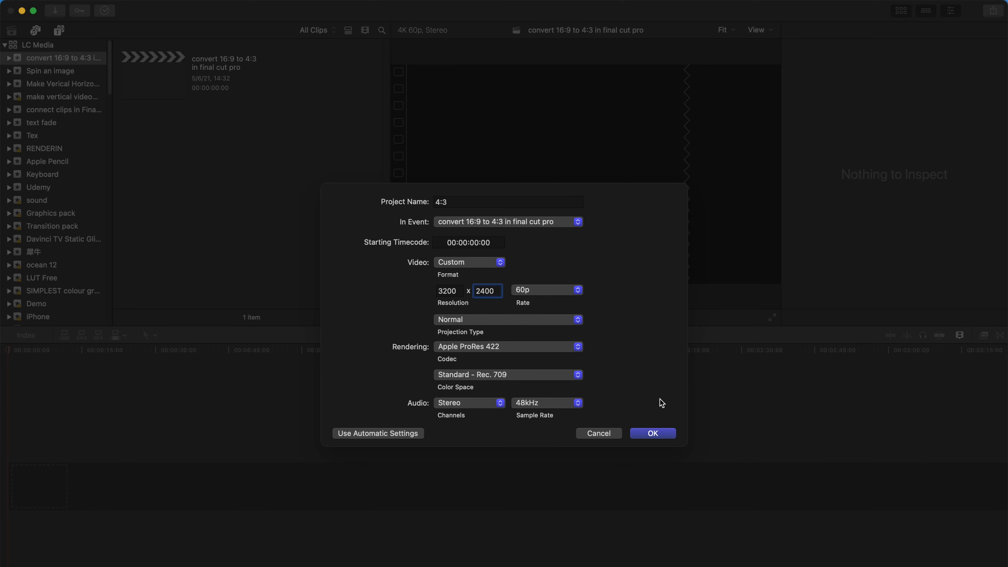
left_click(652, 433)
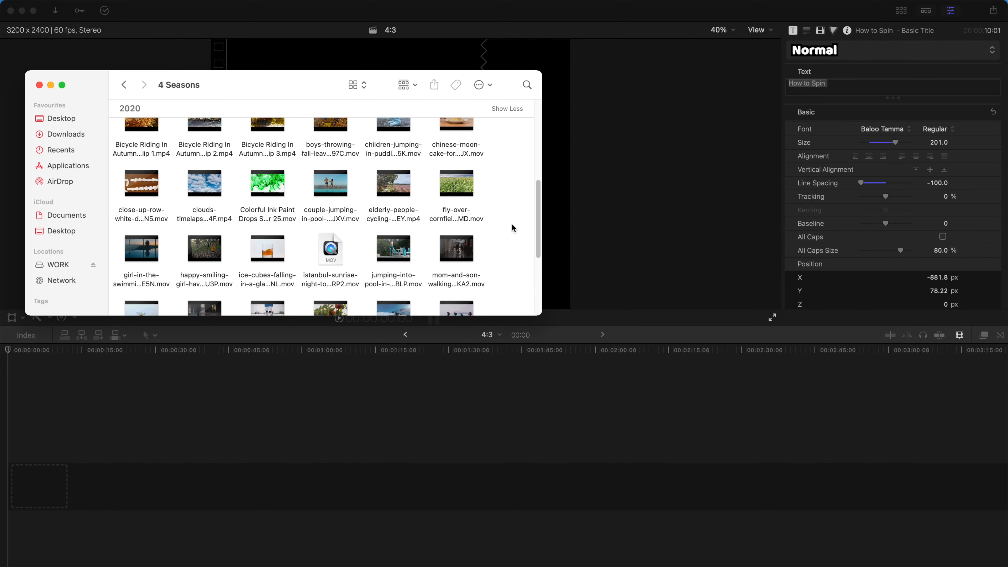
Step: Add the people-on-crosswalk video from the 4 Seasons folder to the project's empty timeline
scroll(512, 227, "down", 1)
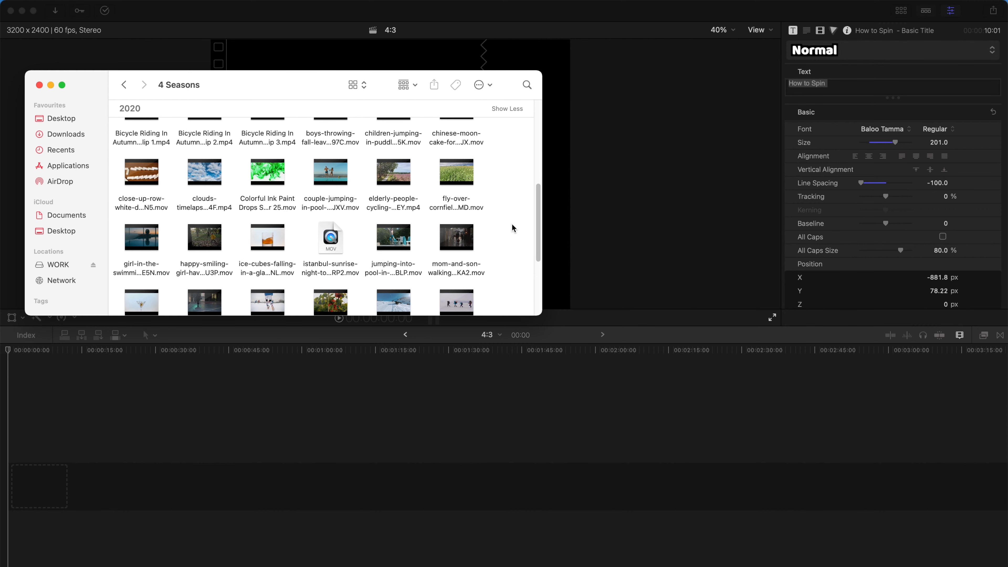
scroll(511, 228, "down", 3)
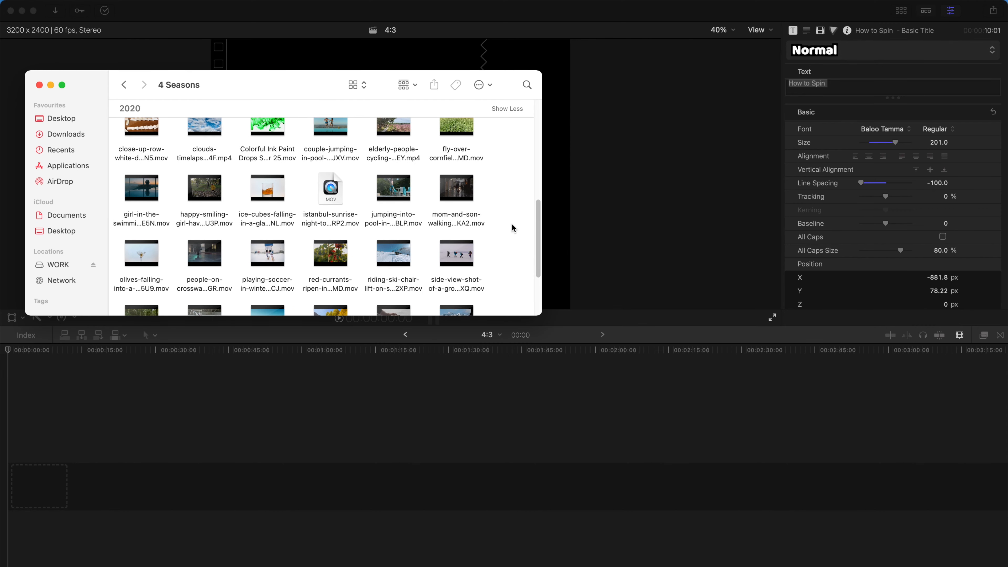
scroll(512, 225, "down", 3)
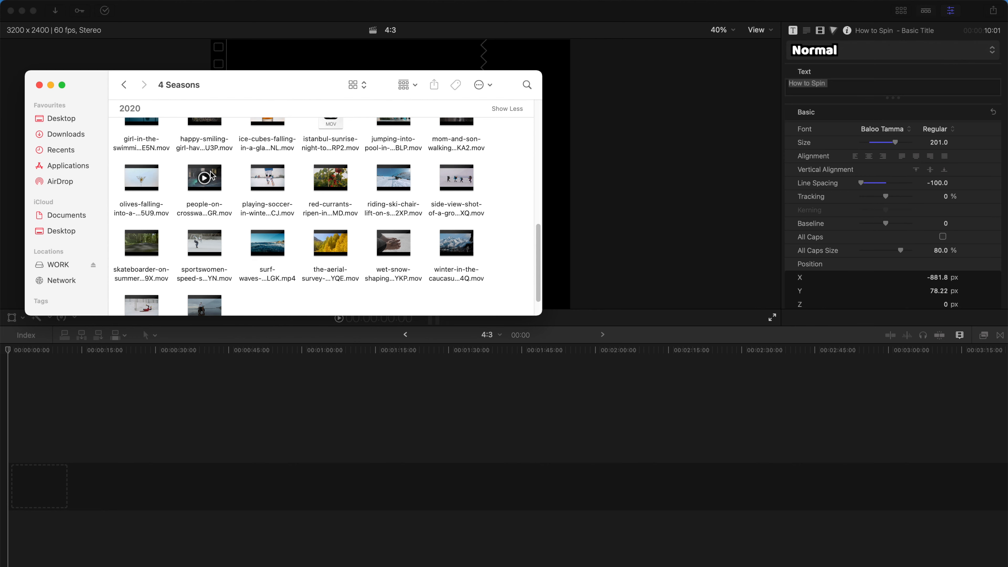
left_click_drag(211, 175, 155, 452)
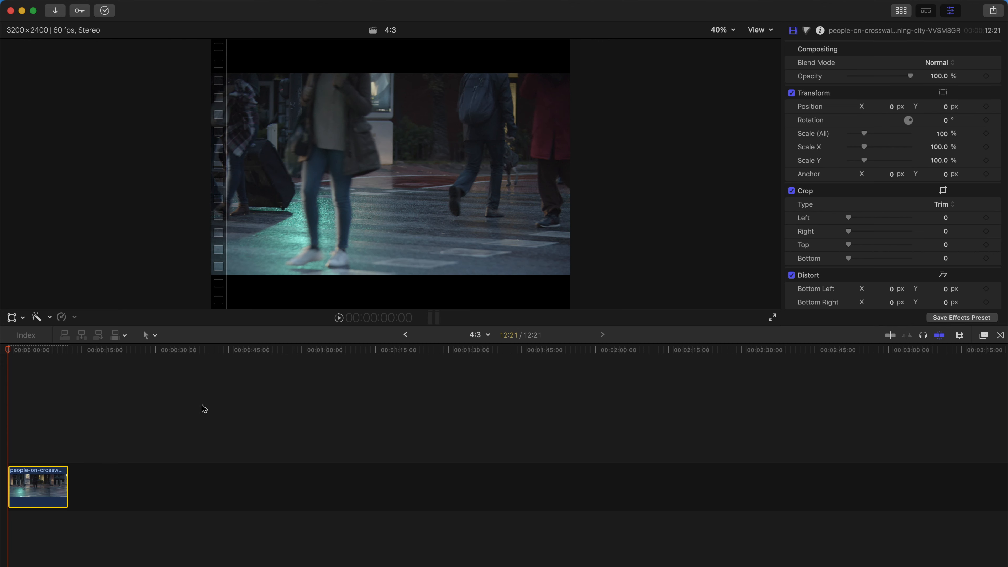
Step: Apply Smart Conform to the crosswalk clip and shift its position to about X 124.2 px, Y -2.9 px
left_click(39, 475)
mouse_move(322, 4)
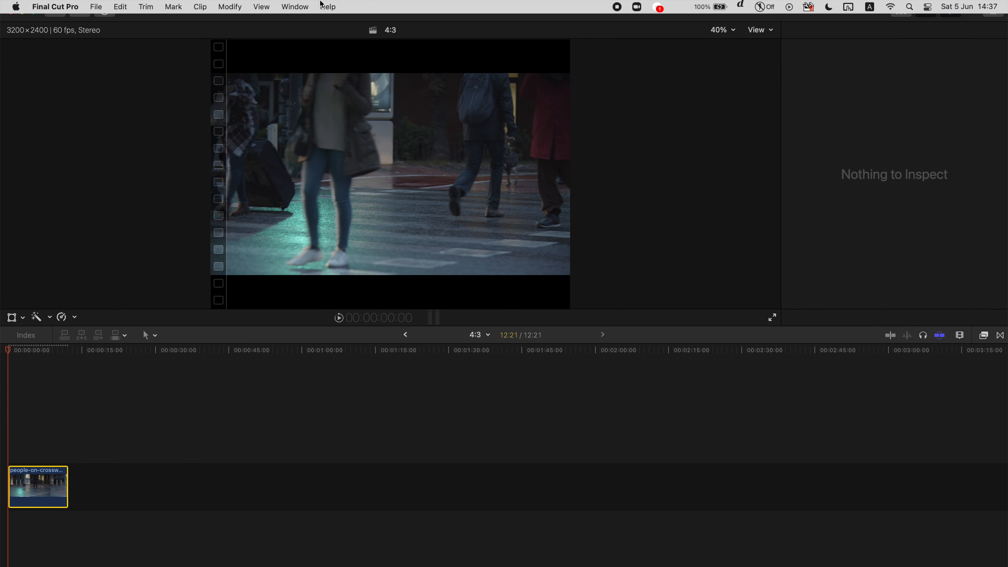
left_click(242, 7)
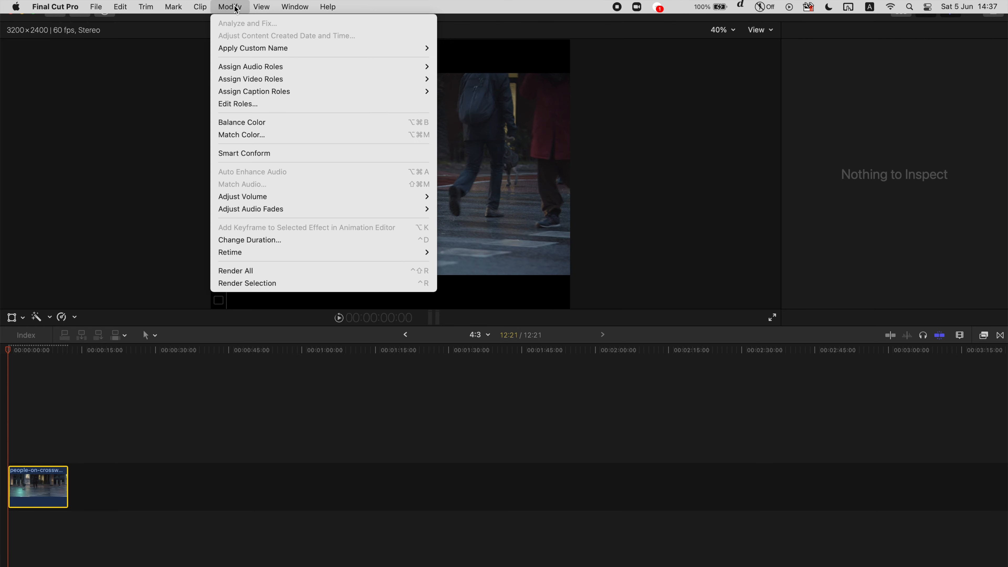
left_click(260, 152)
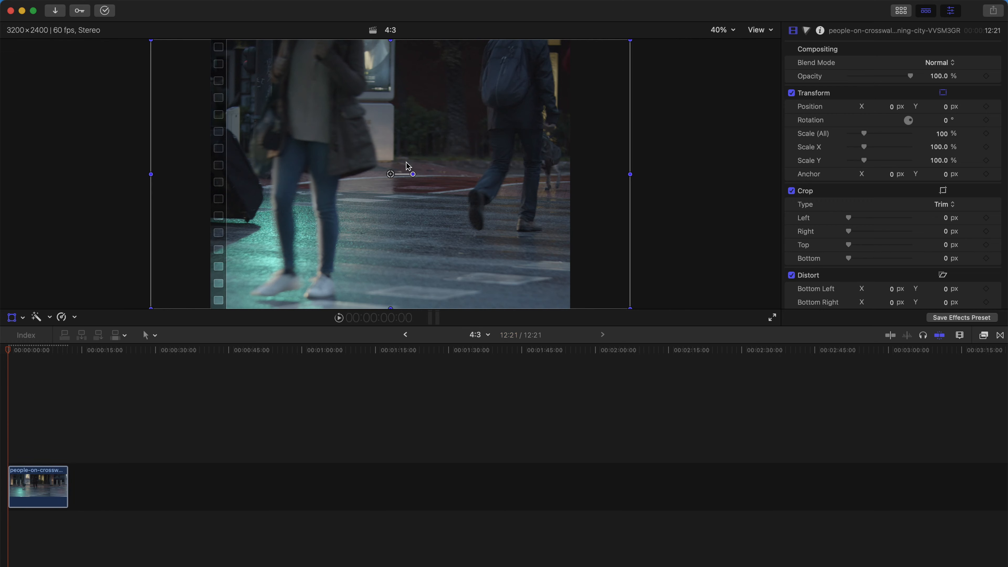
mouse_move(407, 164)
left_mouse_down()
mouse_move(452, 164)
mouse_move(418, 165)
left_mouse_up()
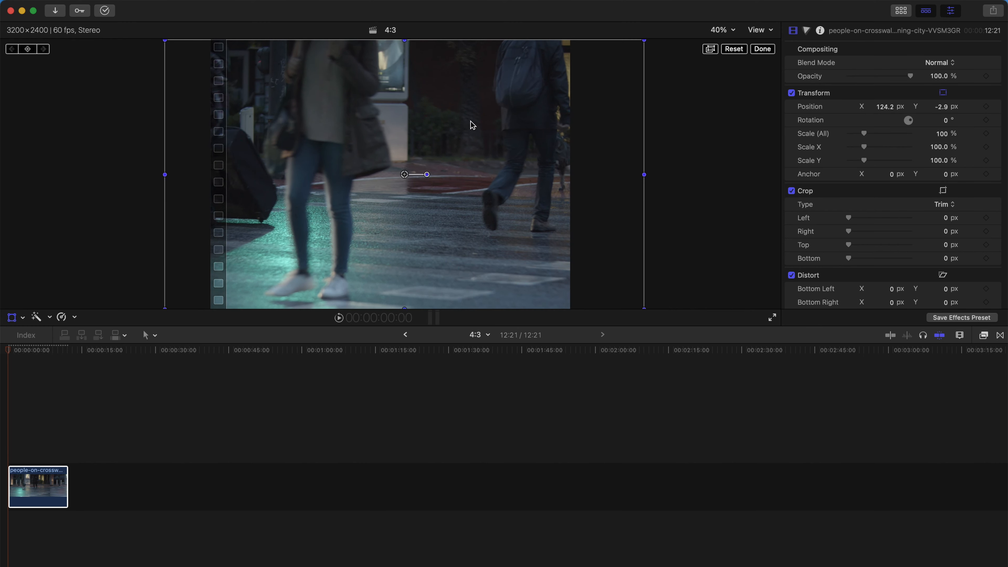
left_click(762, 49)
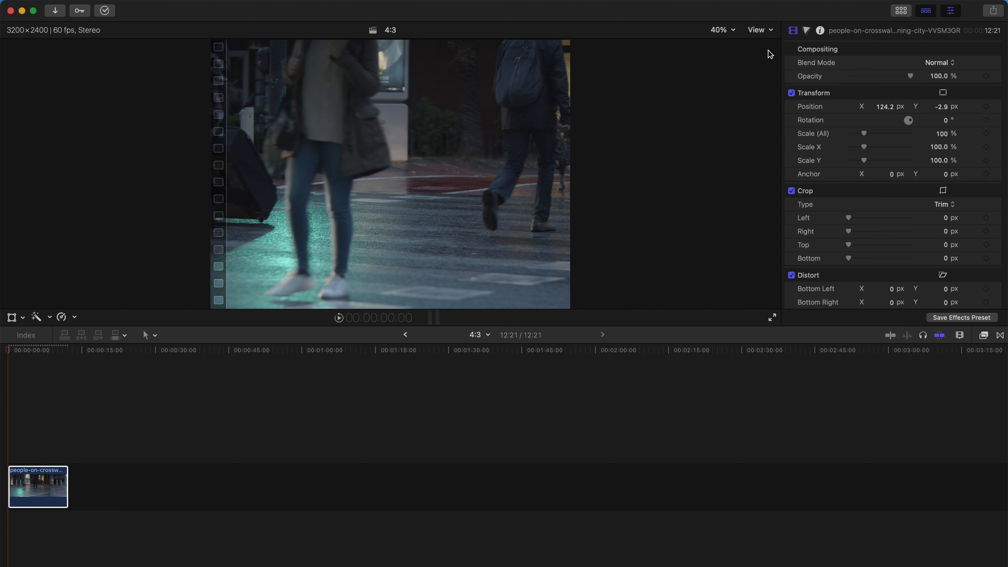
Step: Undo the crosswalk clip's position shift and its Smart Conform
key("super+z")
key("super+z")
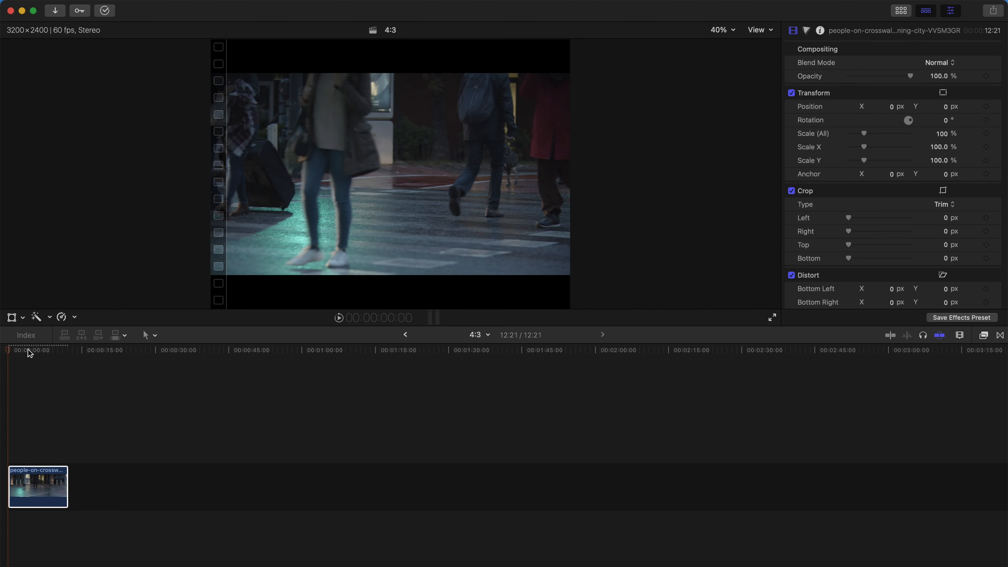
Step: Crop the crosswalk clip to fill the 4:3 frame, with about 433.7 off the left and 526.3 off the right, and check it at another frame
left_click(24, 318)
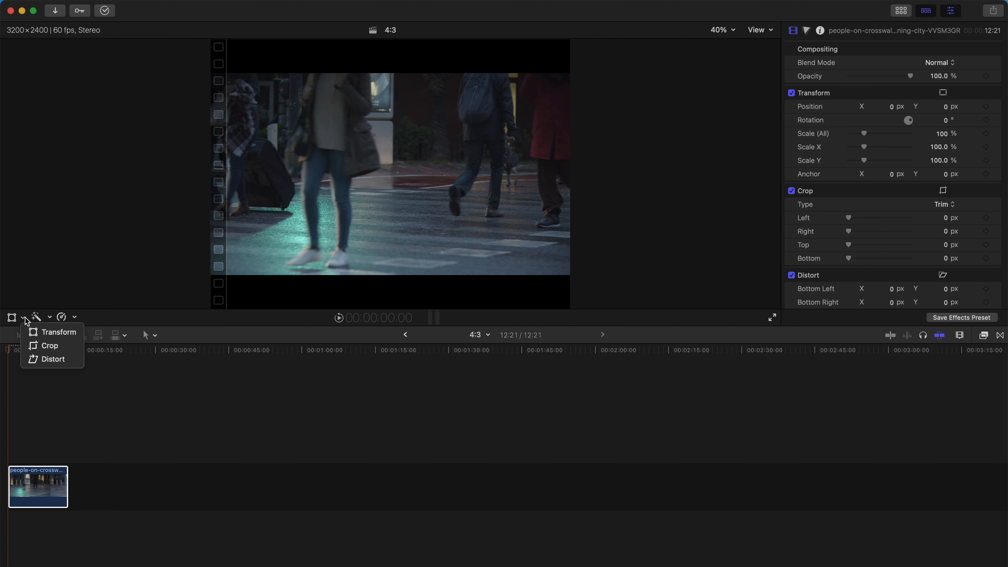
left_click(49, 345)
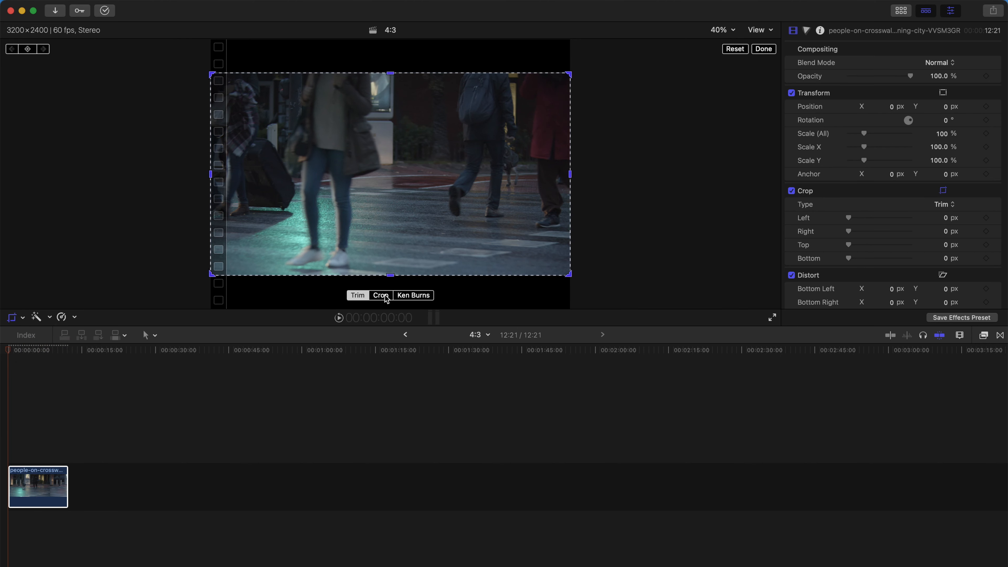
left_click(381, 295)
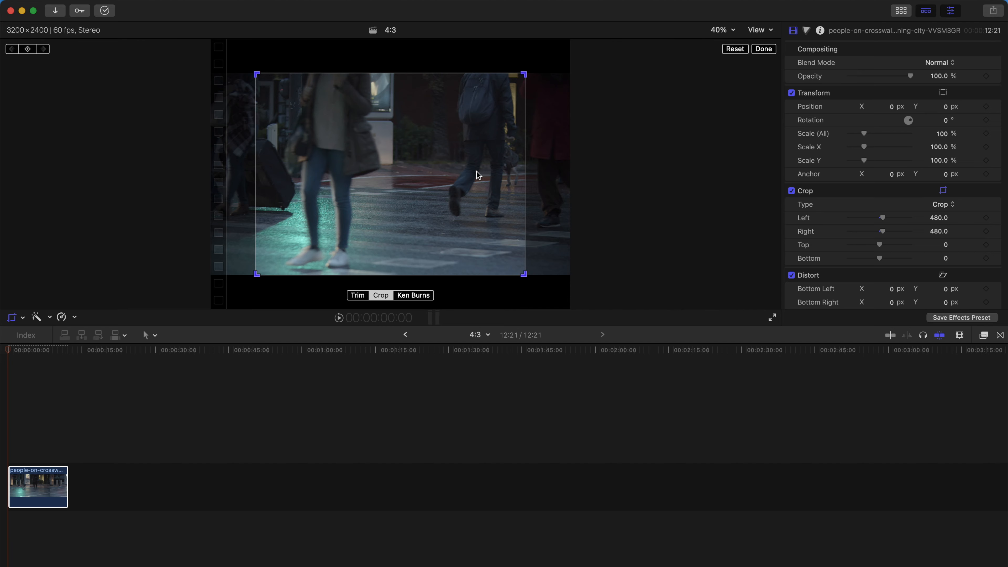
mouse_move(478, 175)
left_mouse_down()
mouse_move(423, 172)
mouse_move(458, 174)
left_mouse_up()
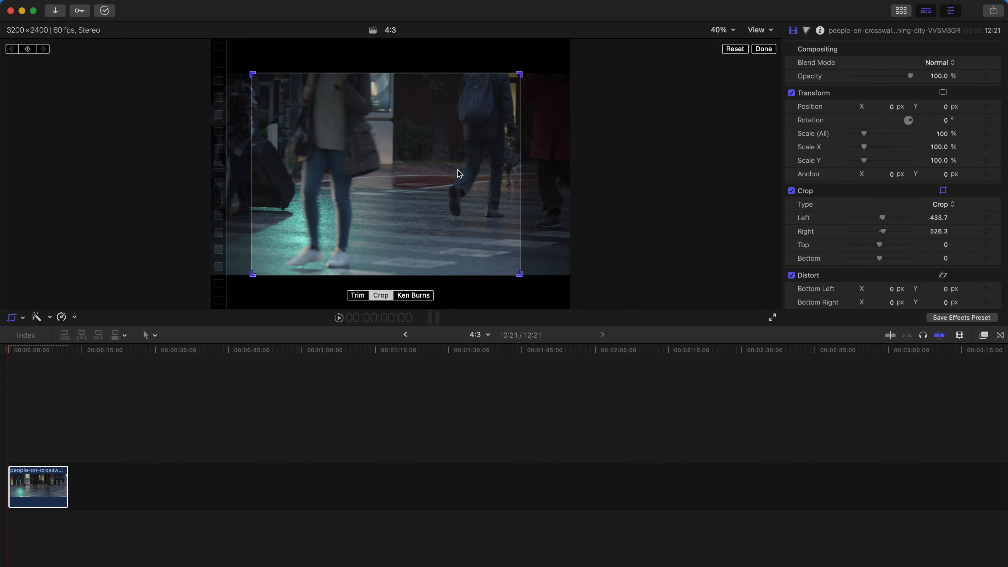
left_click(763, 48)
left_click(28, 350)
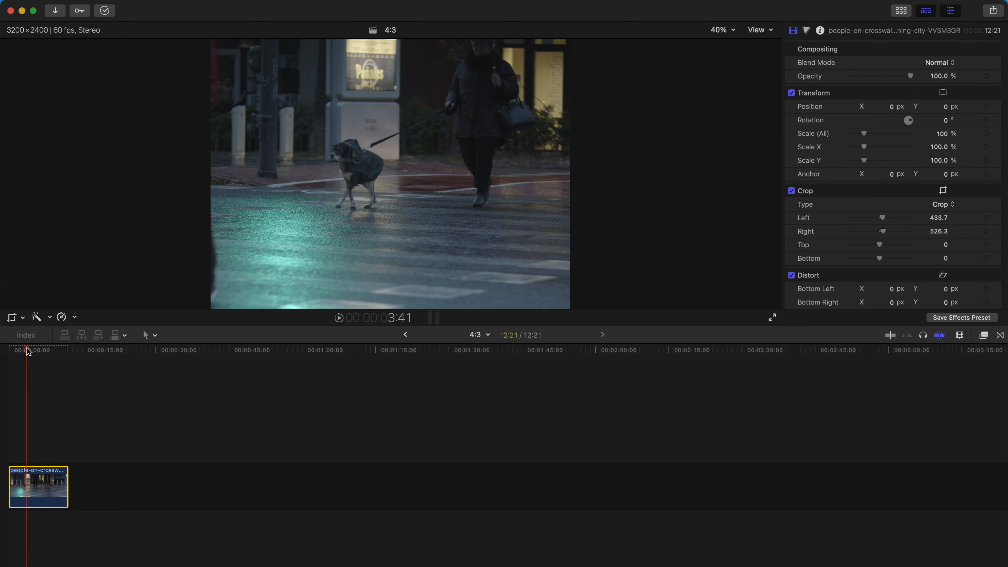
left_click_drag(27, 349, 30, 349)
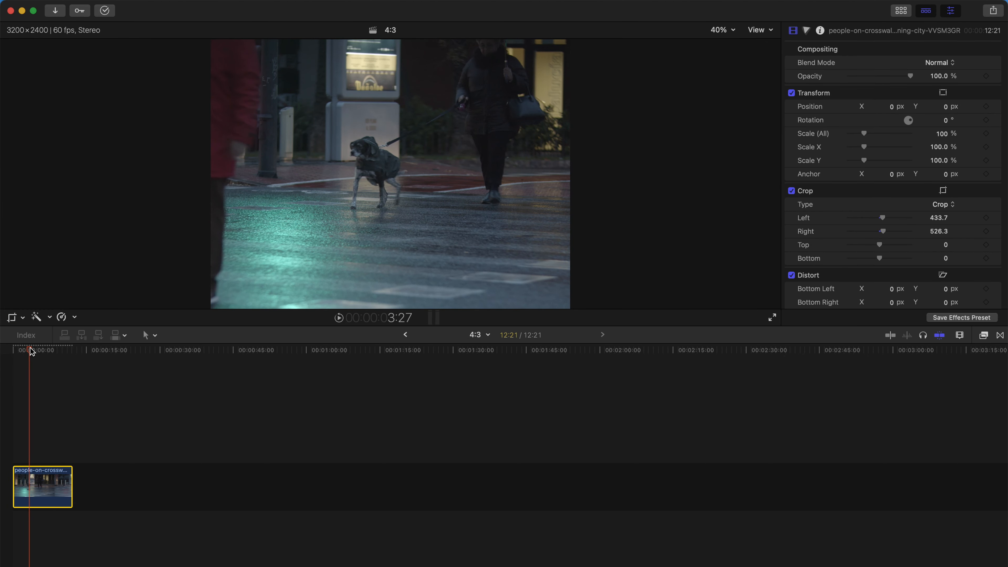